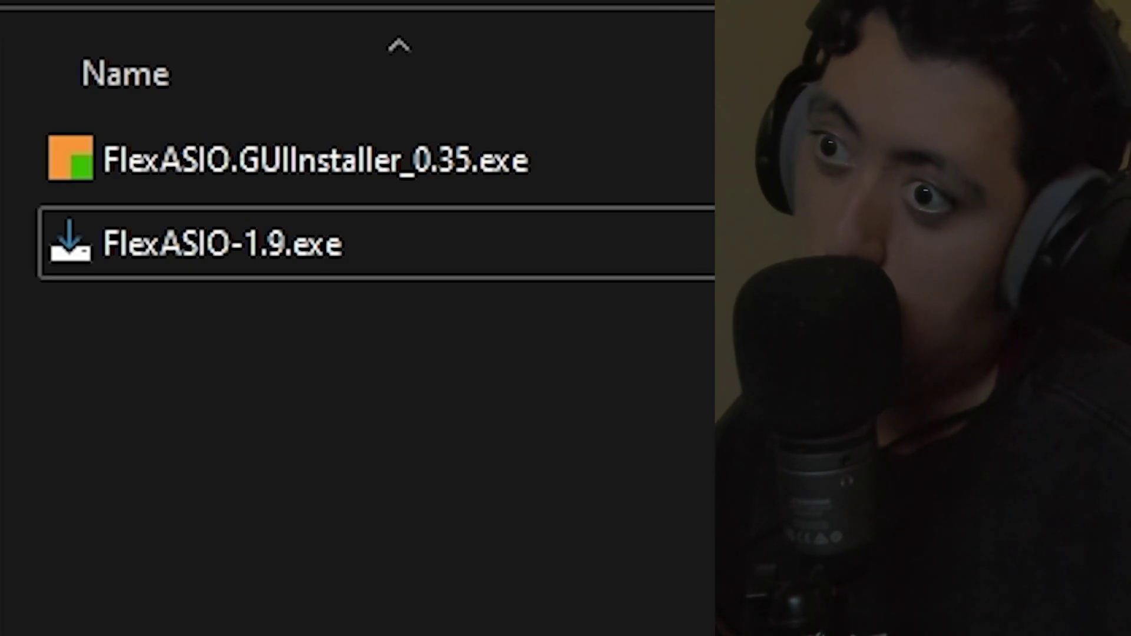
Select the FlexASIO-1.9.exe driver installer in the Downloads folder.
left_click(208, 257)
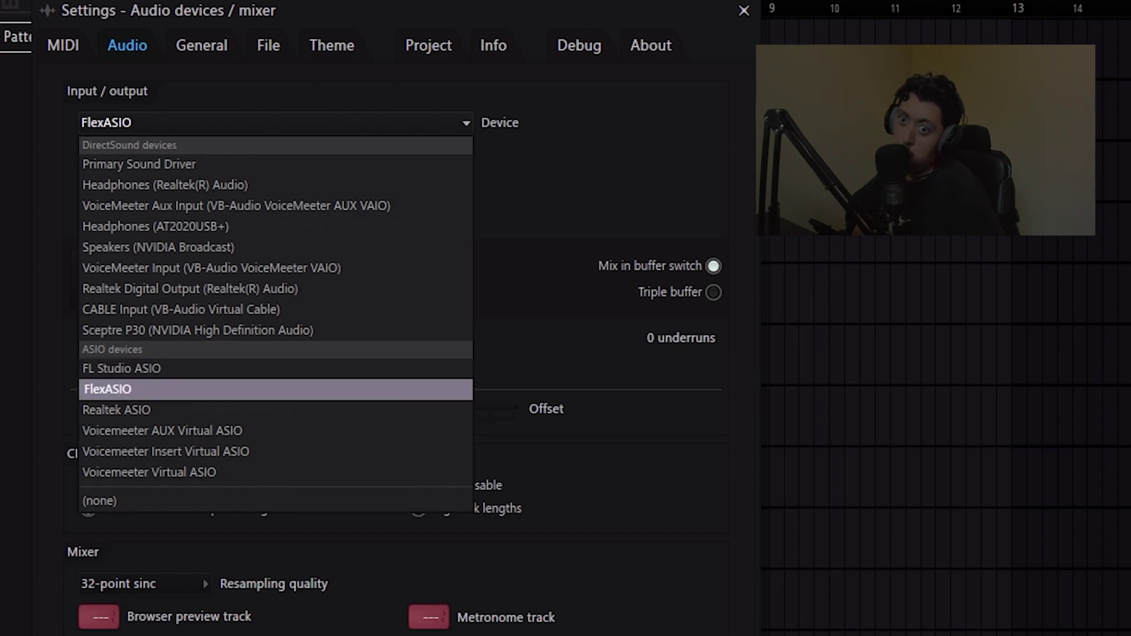
Choose FlexASIO under ASIO devices in FL Studio's audio Device dropdown.
left_click(177, 389)
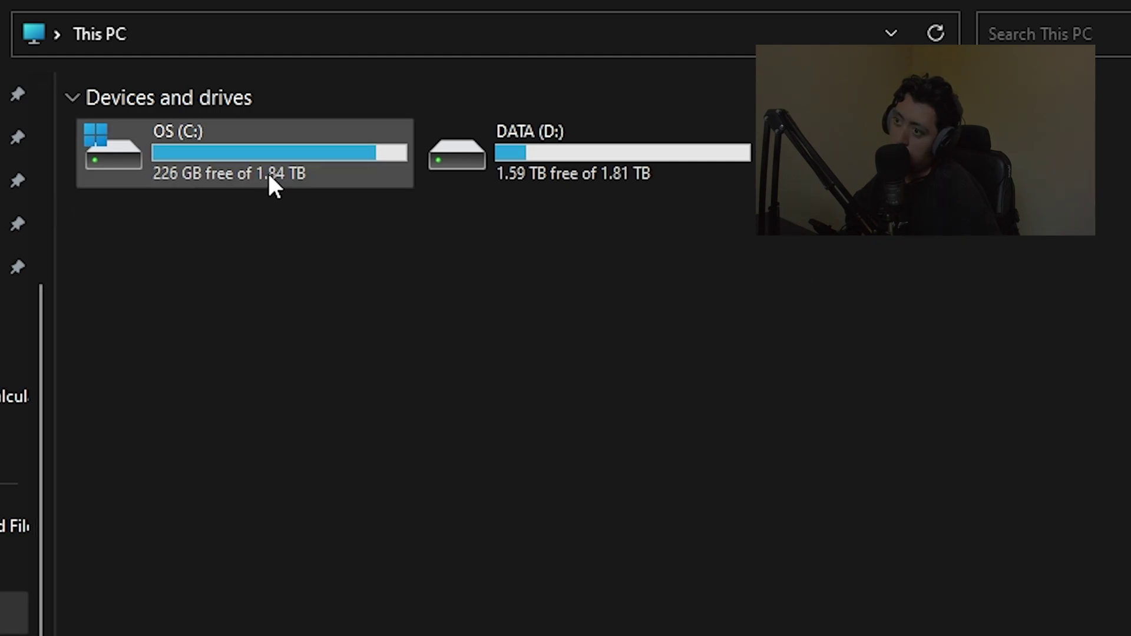
Browse into OS (C:) > Users > the personal user folder.
double_click(148, 144)
scroll(158, 378, "down", 4)
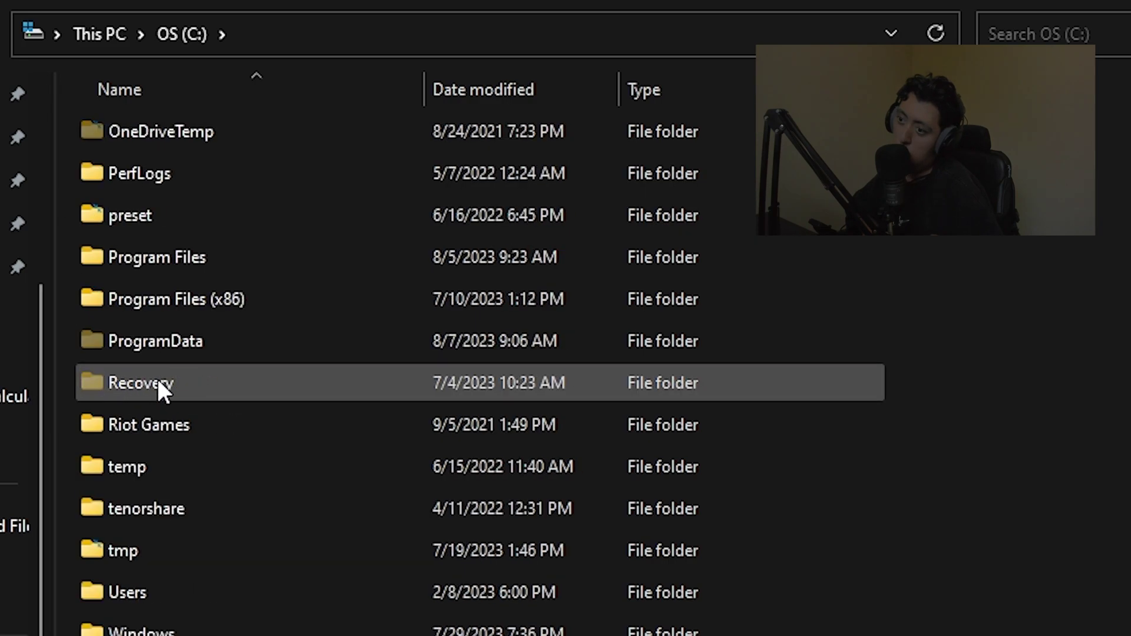
double_click(176, 479)
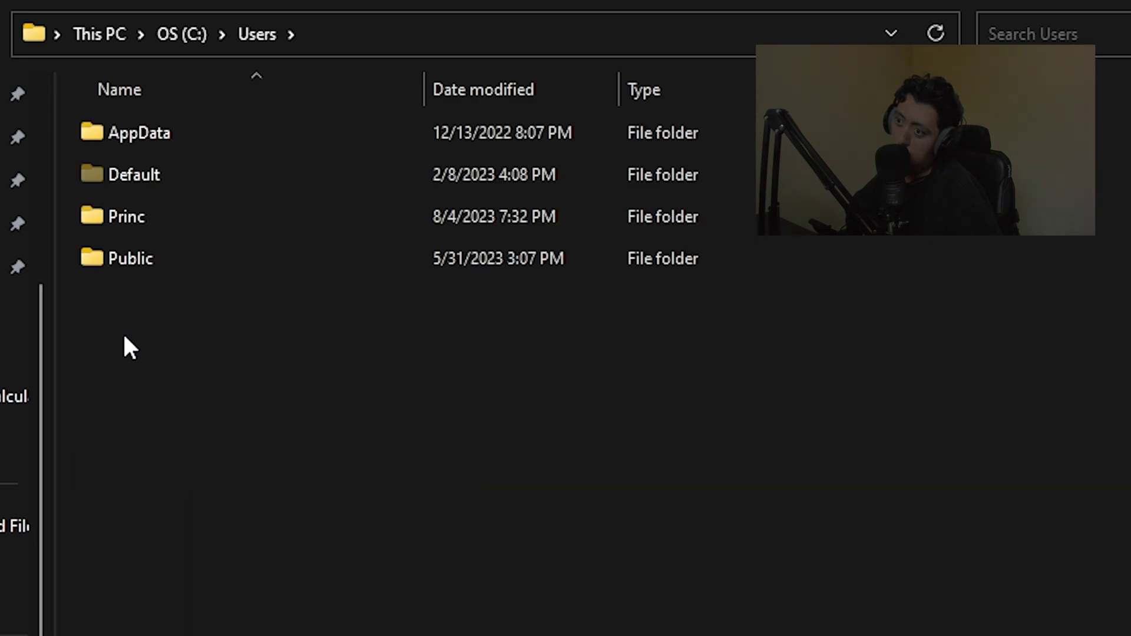
double_click(126, 216)
scroll(263, 346, "down", 3)
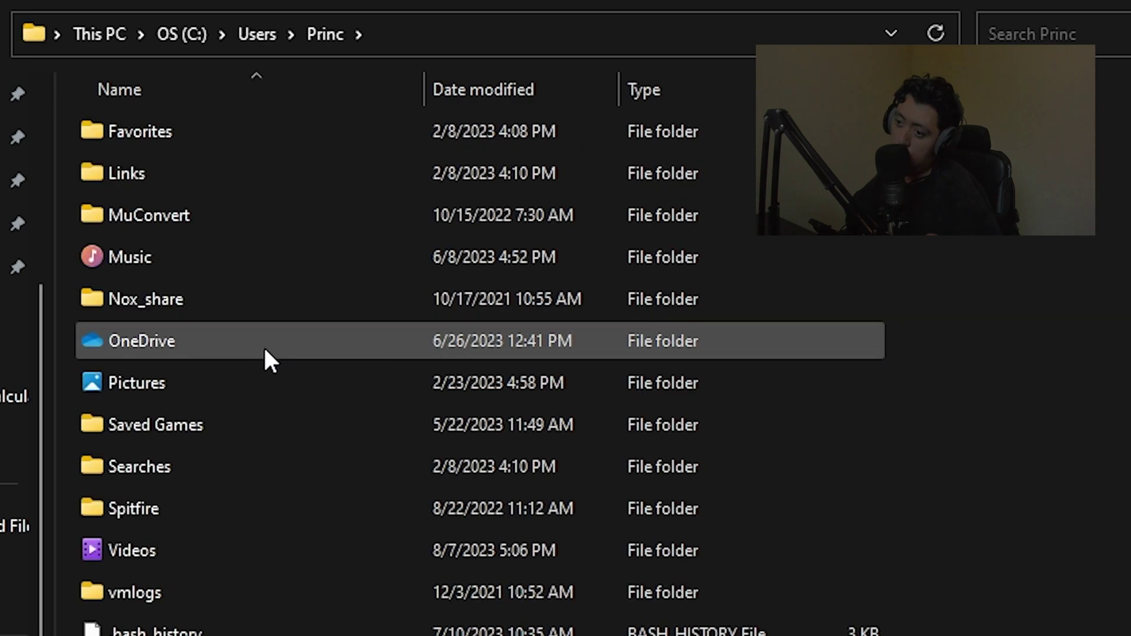
scroll(263, 346, "down", 3)
scroll(263, 345, "down", 3)
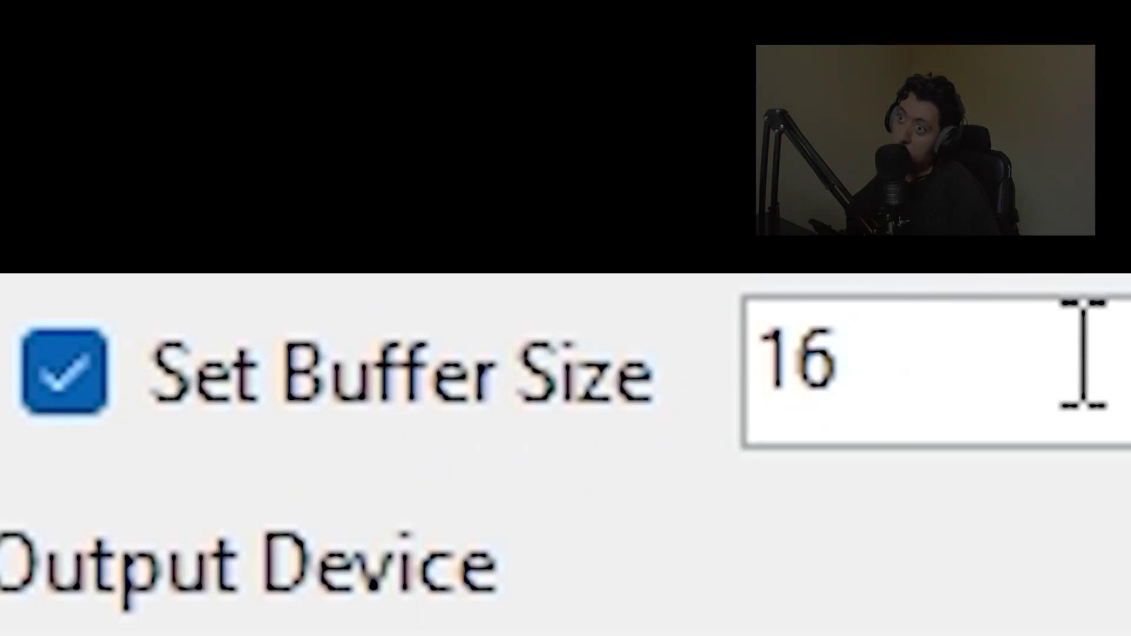
Select the FlexASIO GUI buffer size value of 16 for editing.
double_click(592, 22)
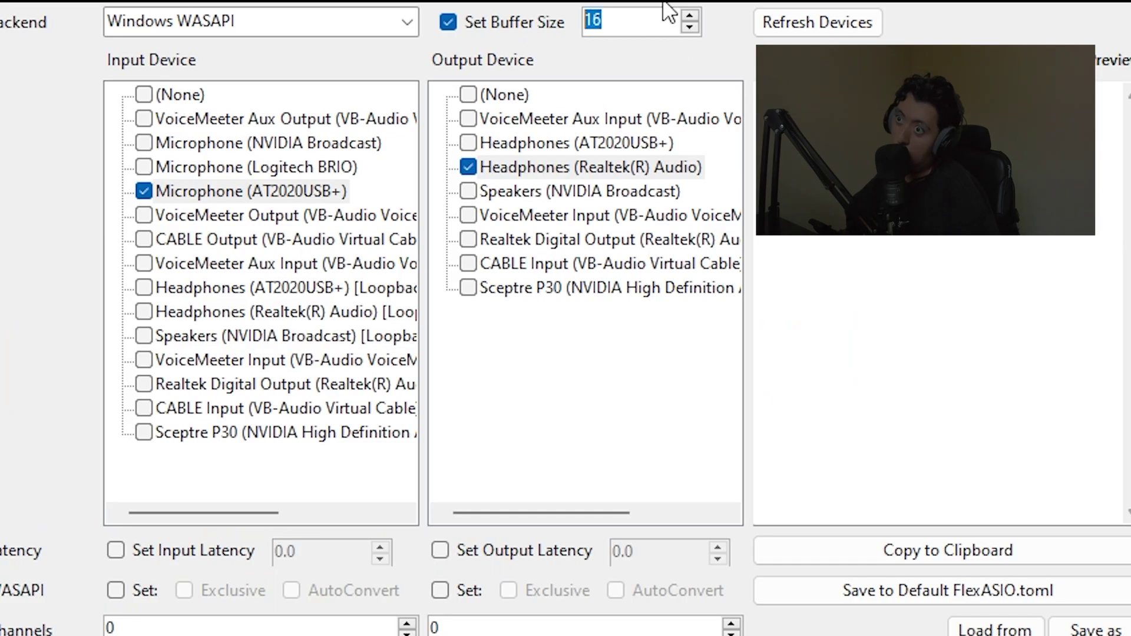